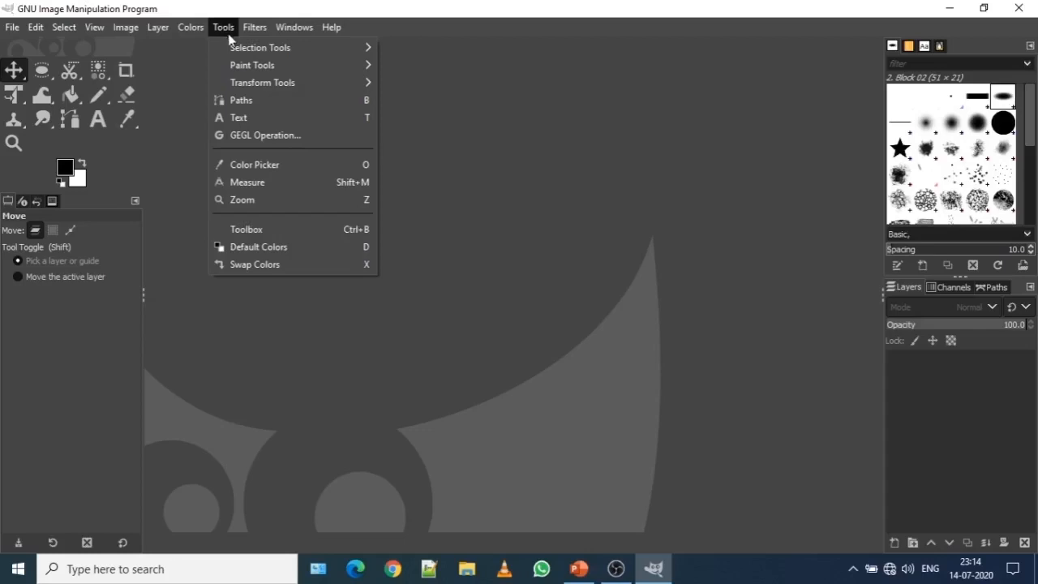
mouse_move(240, 50)
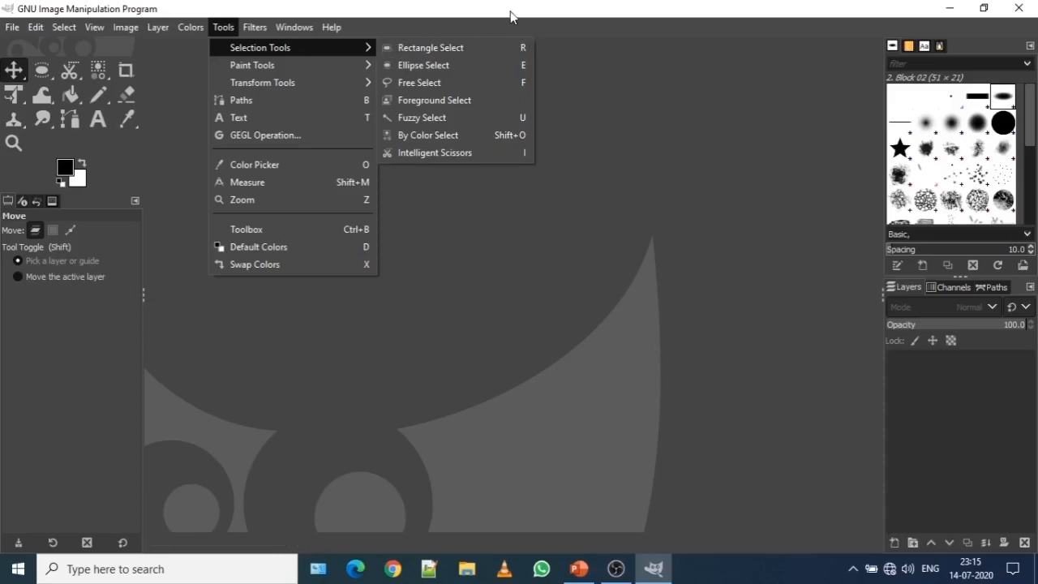
mouse_move(152, 36)
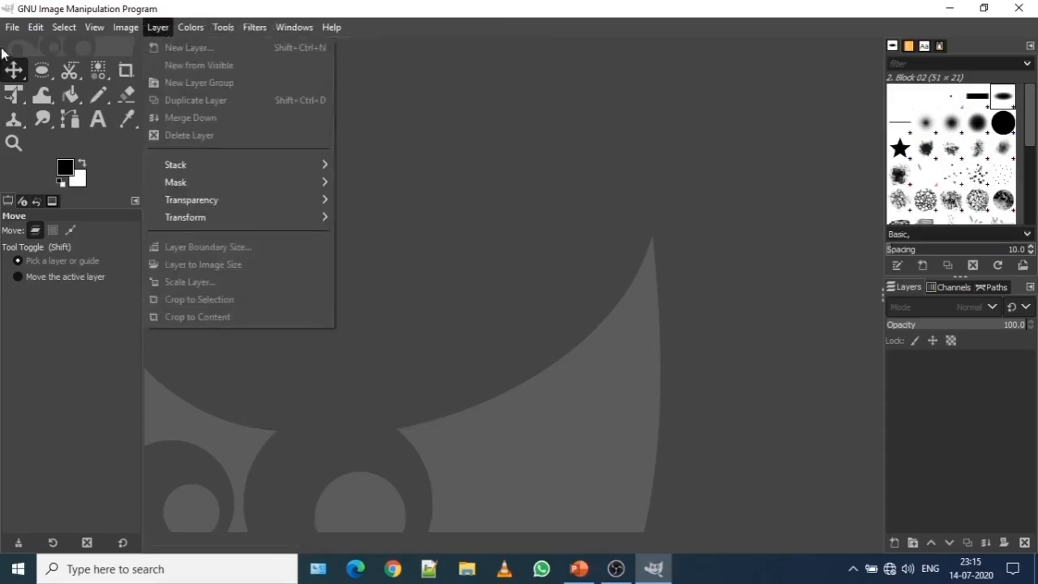
mouse_move(64, 29)
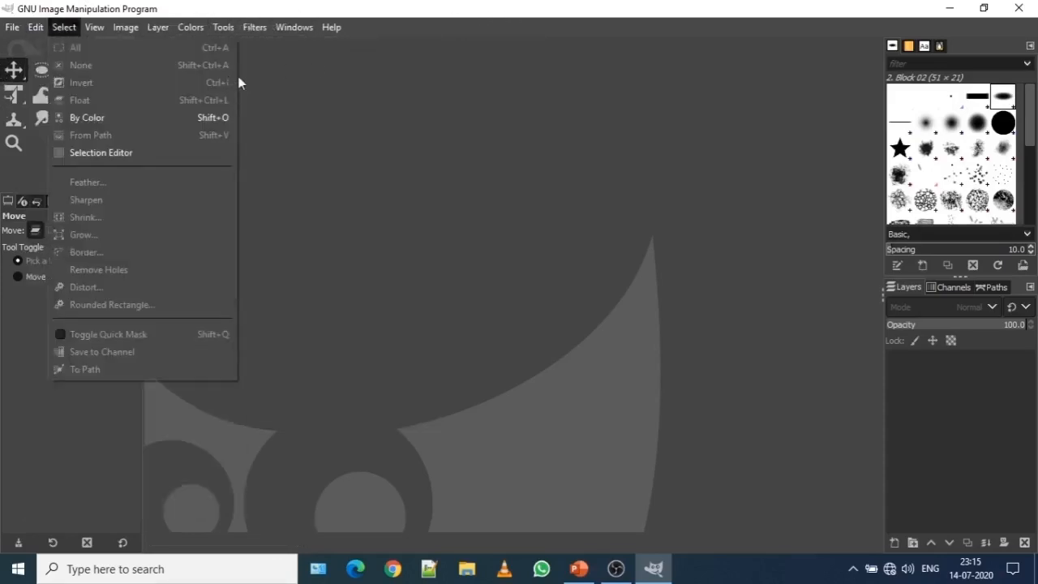
click(494, 124)
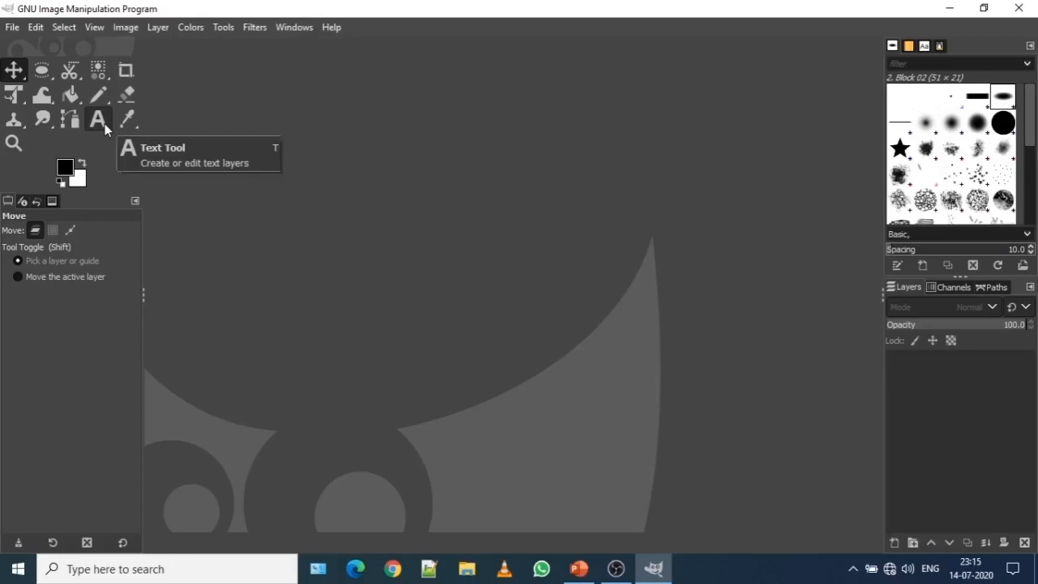
click(219, 29)
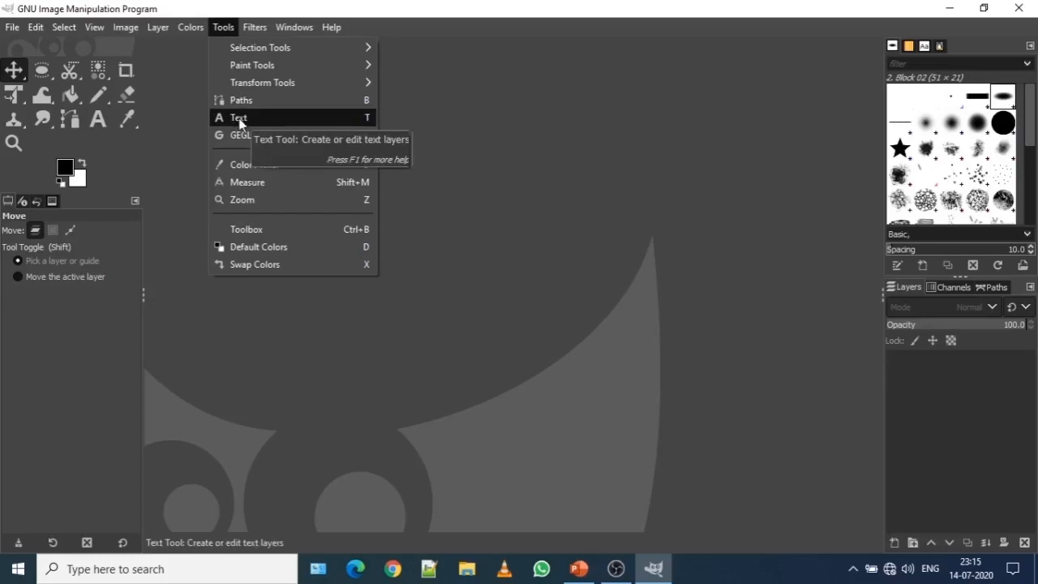
click(405, 123)
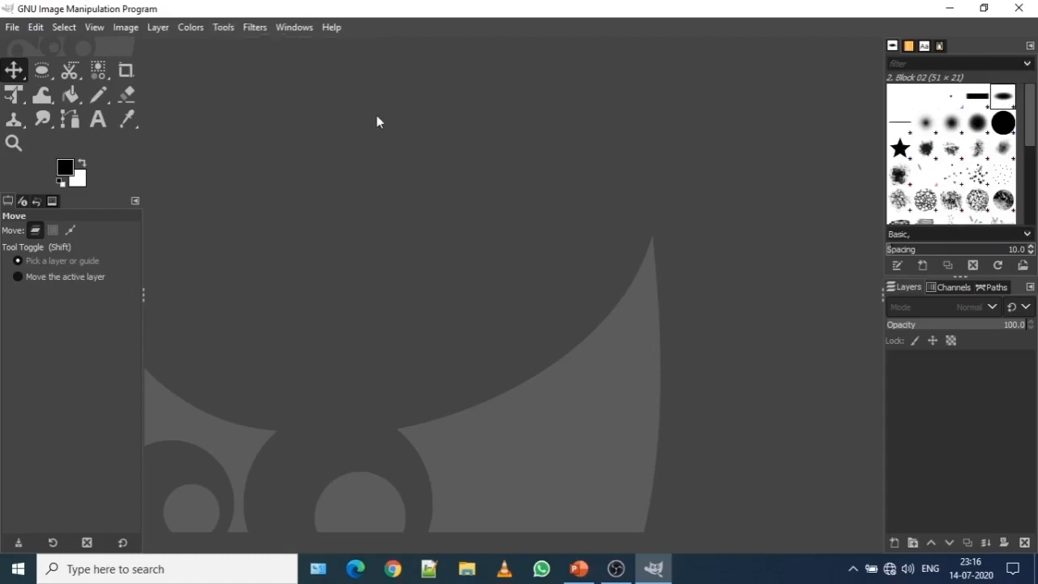
Step: Create a new blank image 1920 px wide and 1080 px high
click(12, 29)
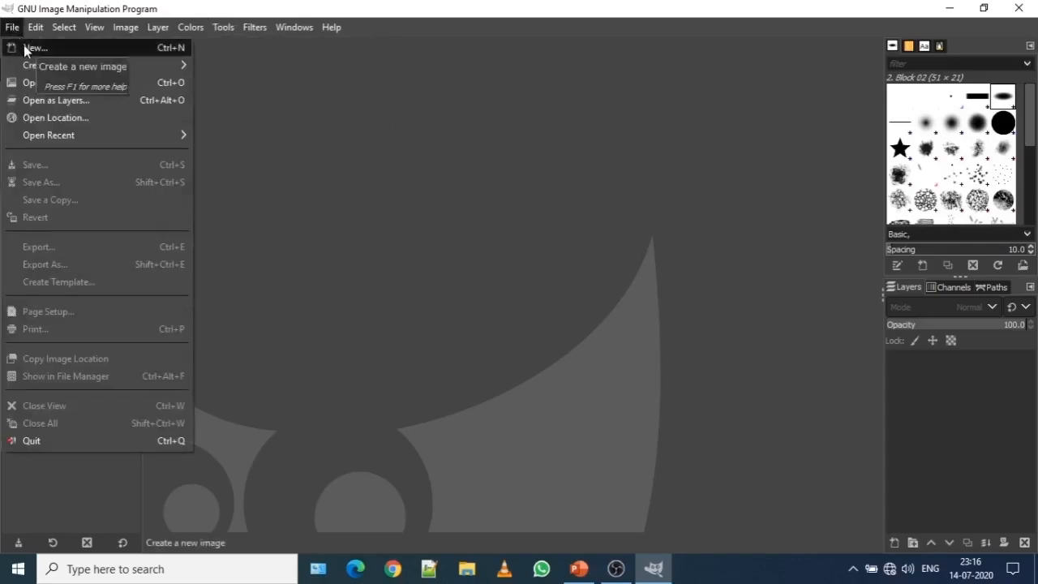
click(32, 48)
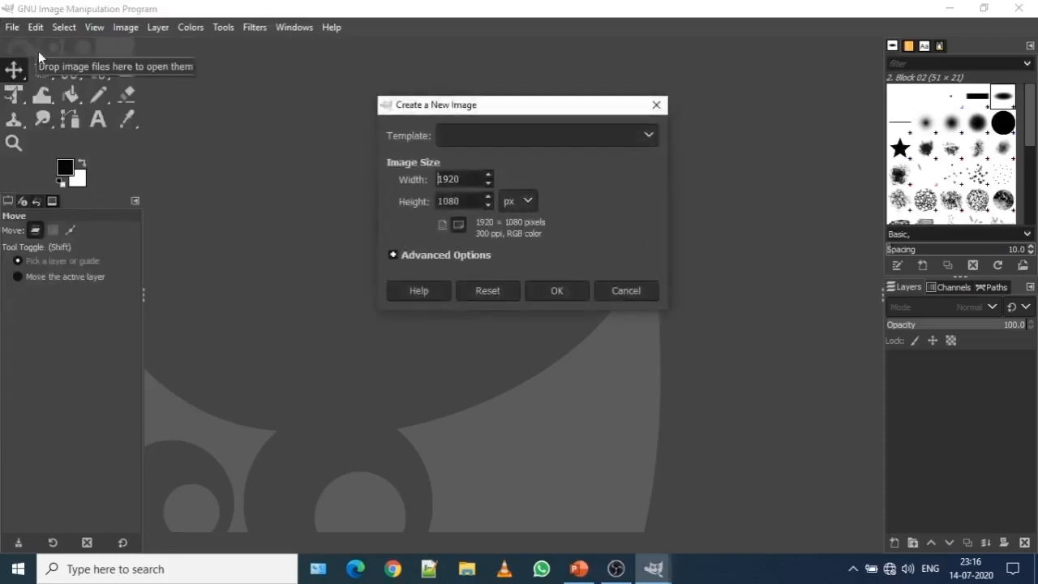
drag(543, 104, 505, 98)
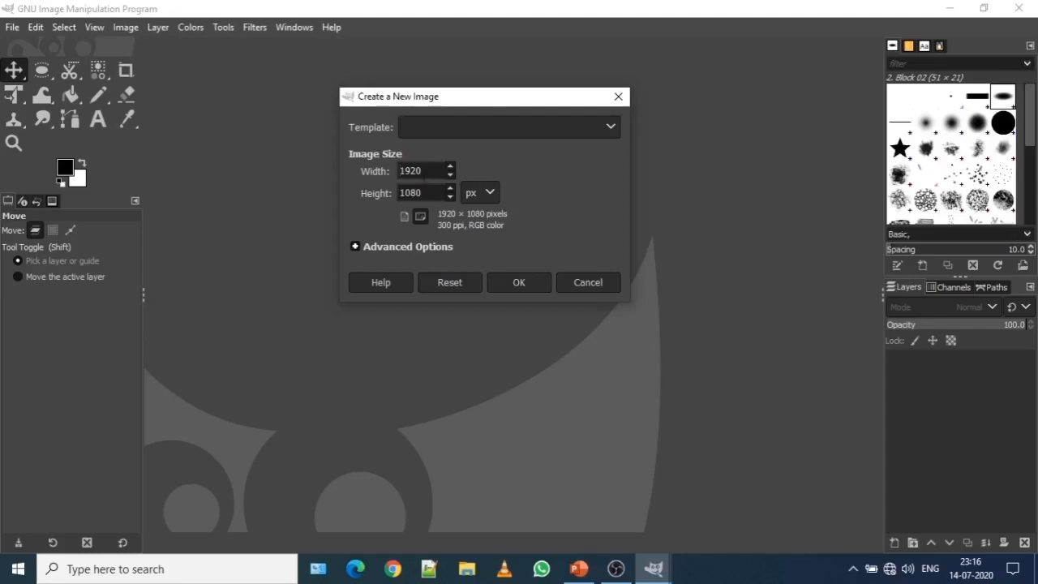
drag(423, 172, 410, 171)
key(Tab)
click(525, 283)
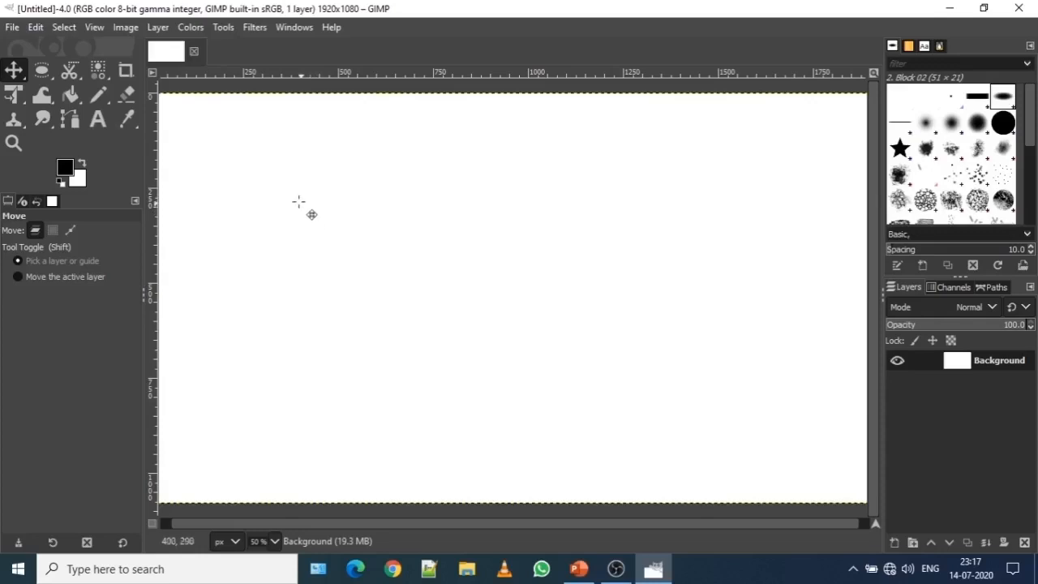
Step: Draw a wide rectangular text box around the middle of the canvas with the Text tool
click(224, 28)
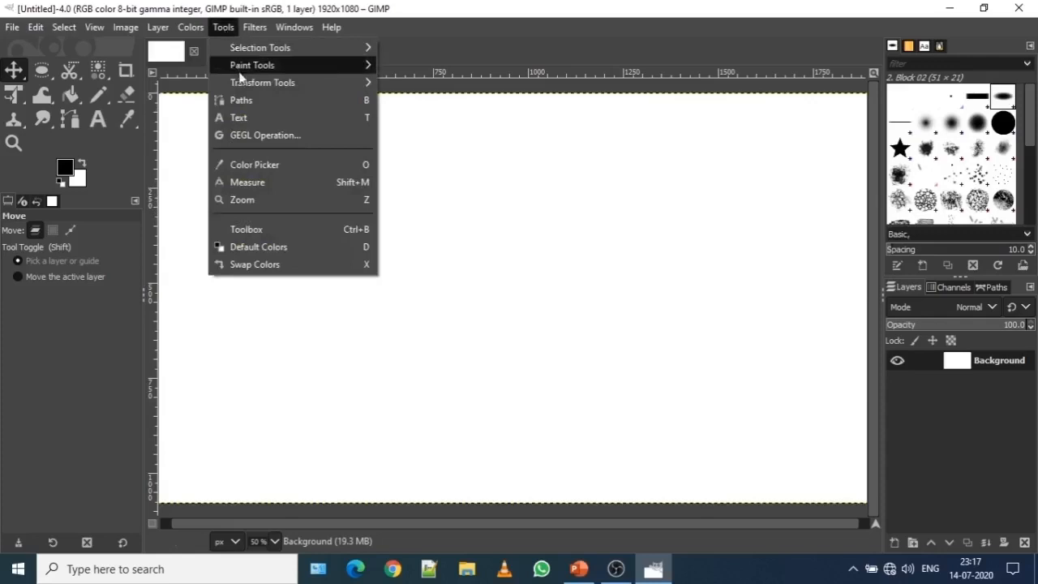
click(251, 120)
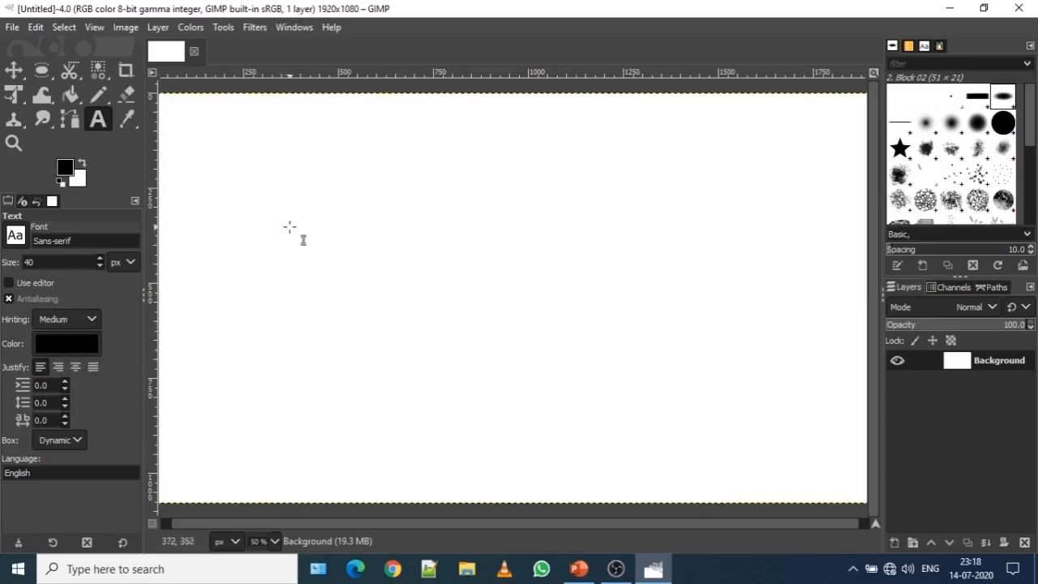
click(368, 230)
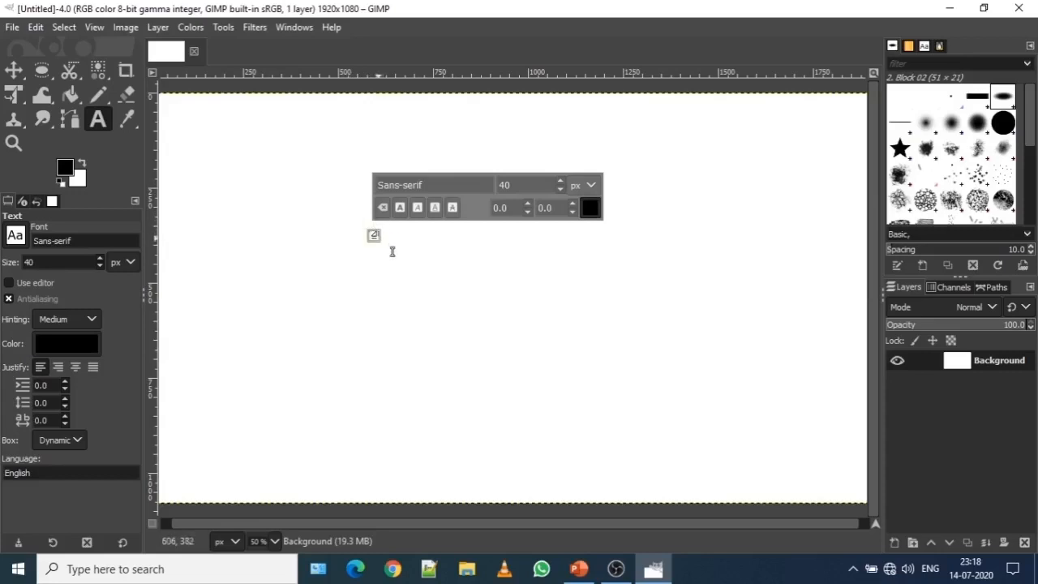
drag(382, 240, 715, 325)
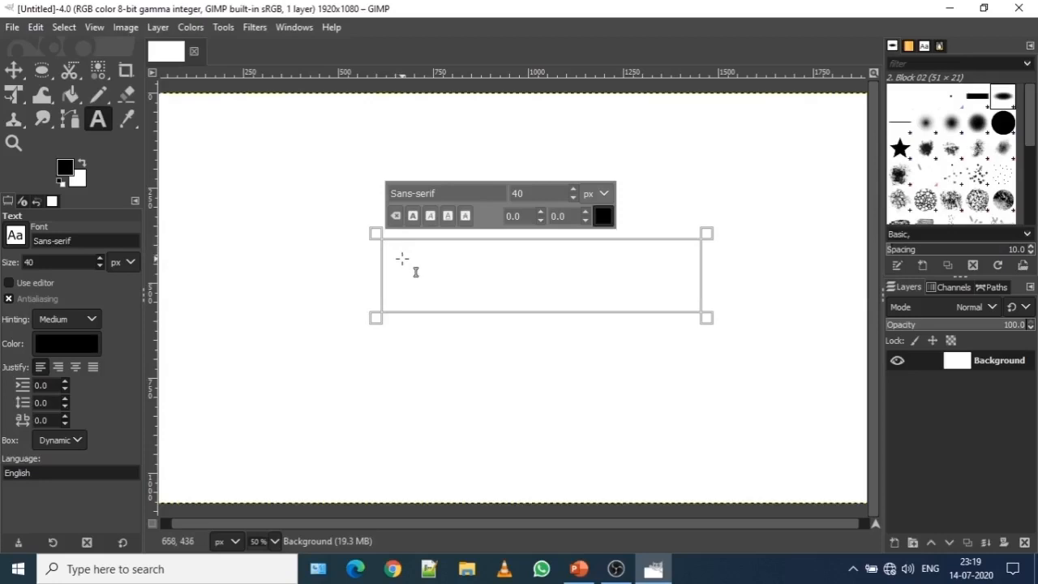
Step: Enter the sentence "I am a faculty member of GMPS." in the text box
text(I am a fac)
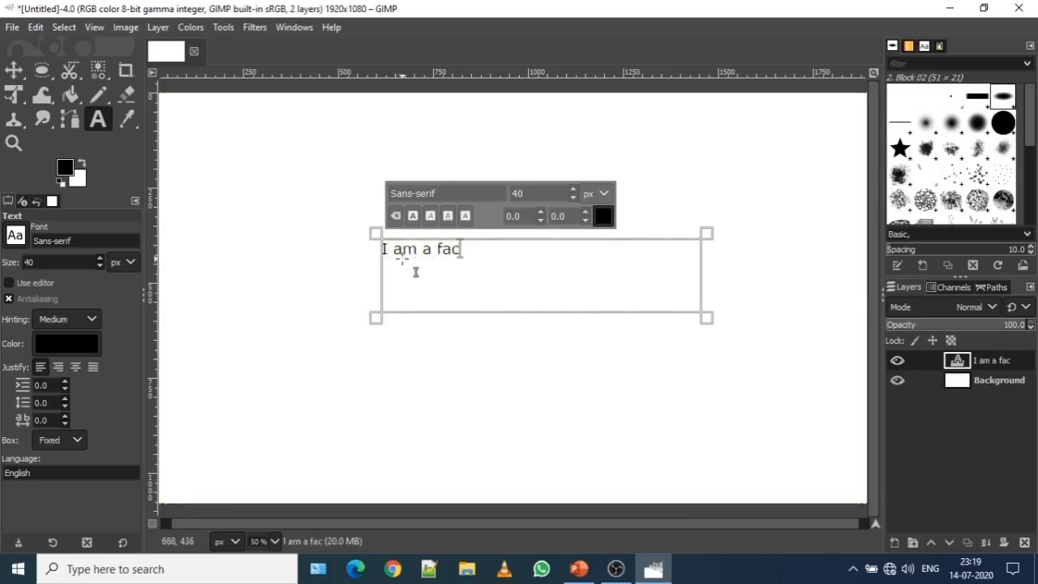
text(ulty )
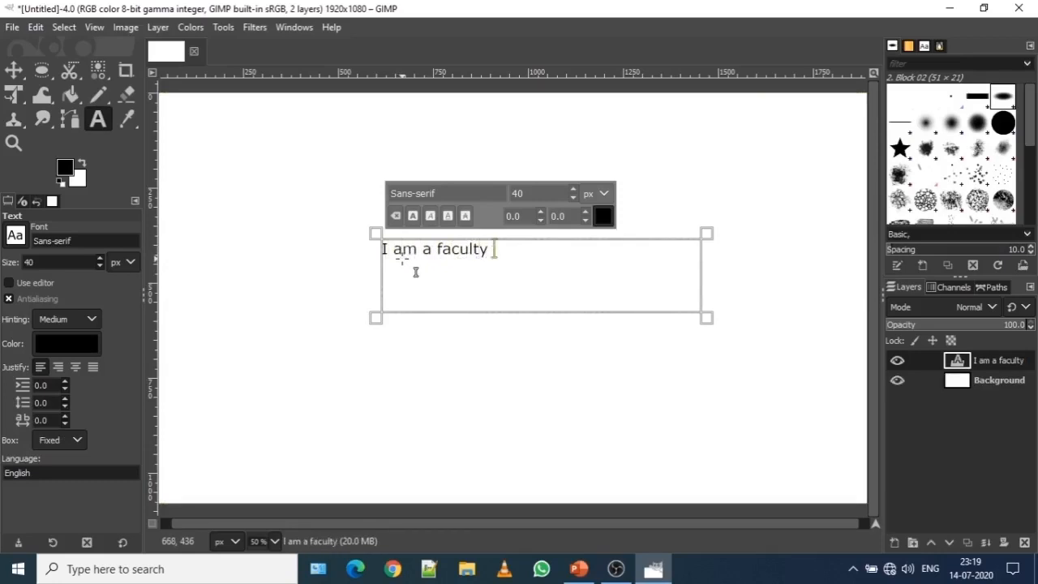
text(membe)
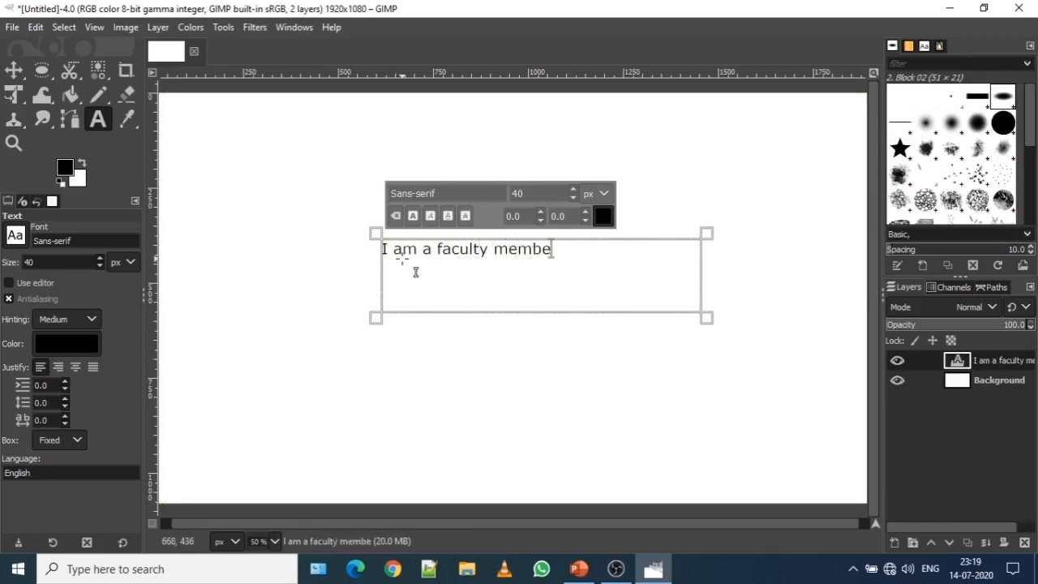
text(r of)
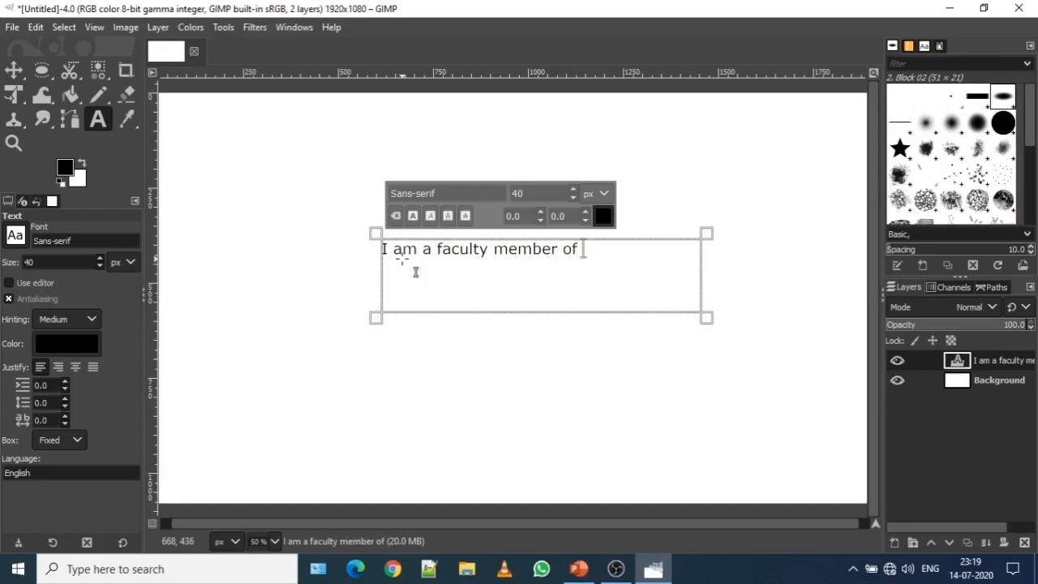
text( GMO)
key(BackSpace)
text(PS)
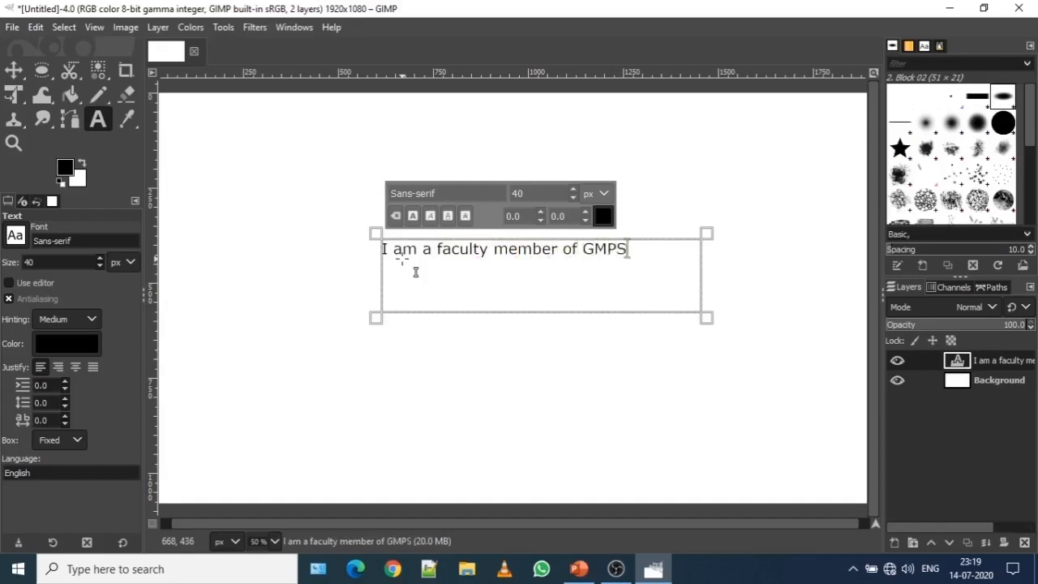
text(/)
key(BackSpace)
text(.)
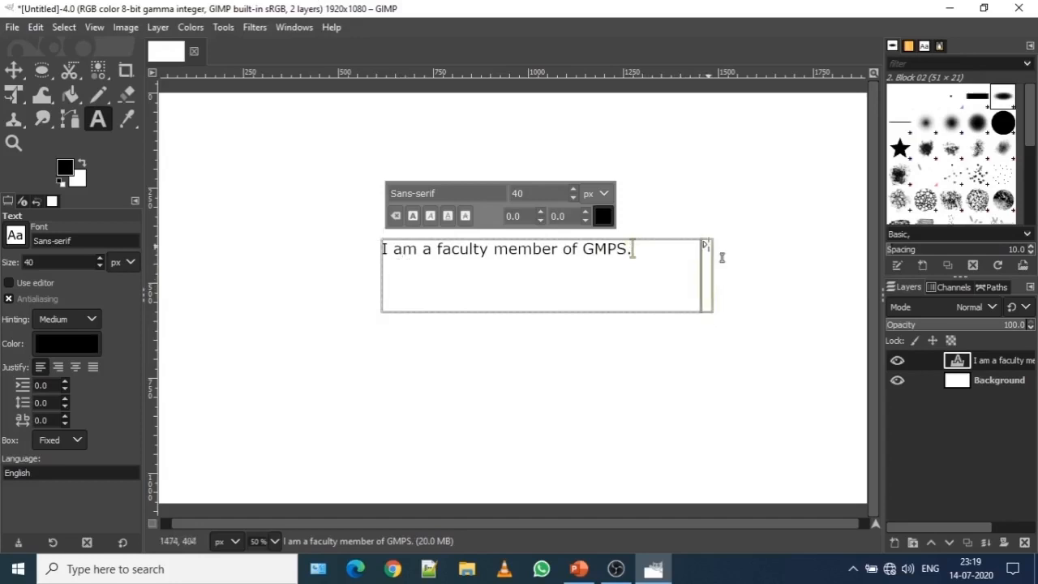
Step: Narrow the text box from its right edge and set the whole sentence to a font size of 100 px
drag(722, 266, 658, 269)
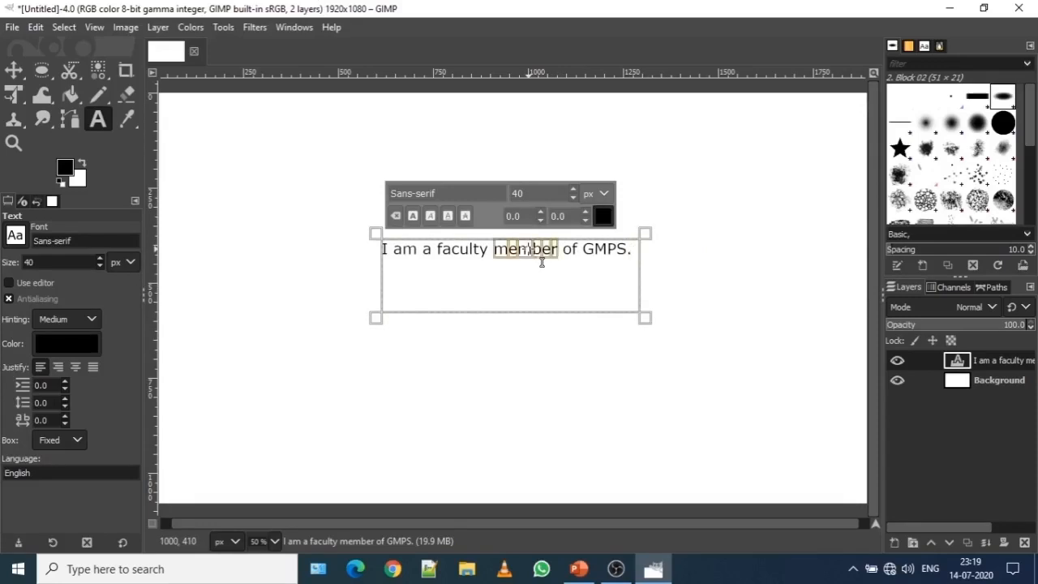
triple_click(541, 261)
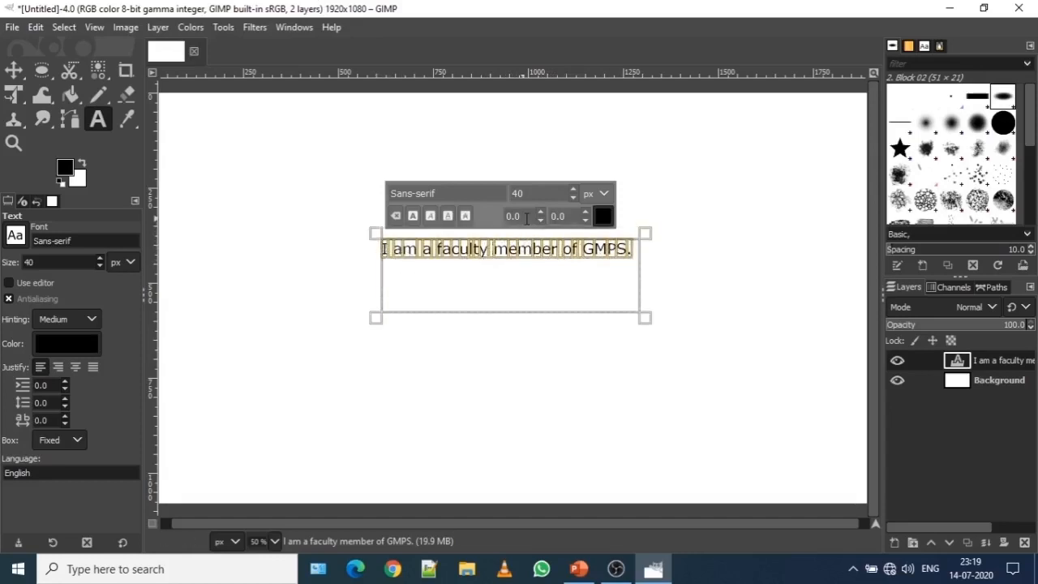
drag(549, 194, 516, 193)
text(100)
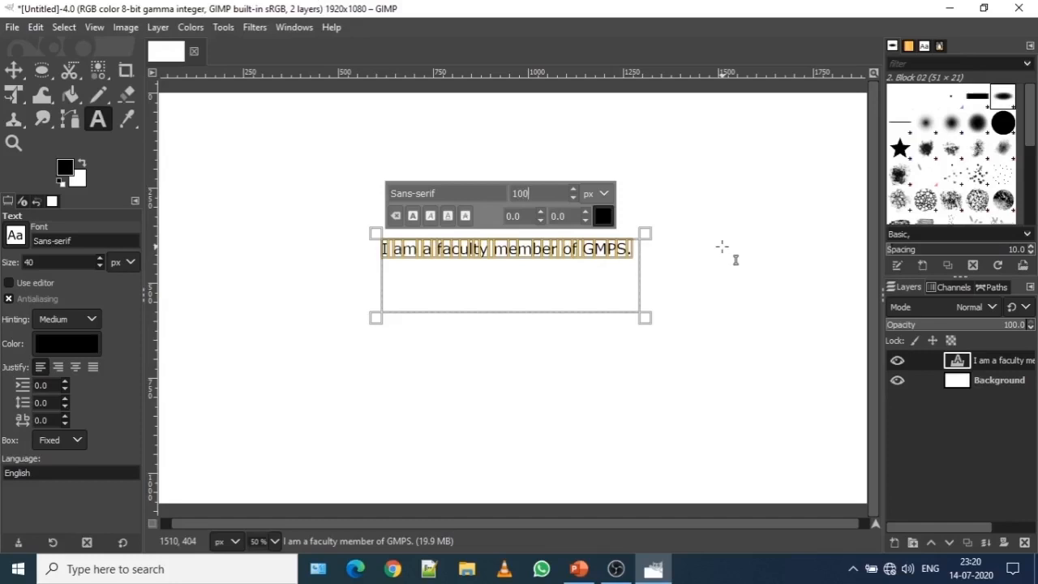
key(Return)
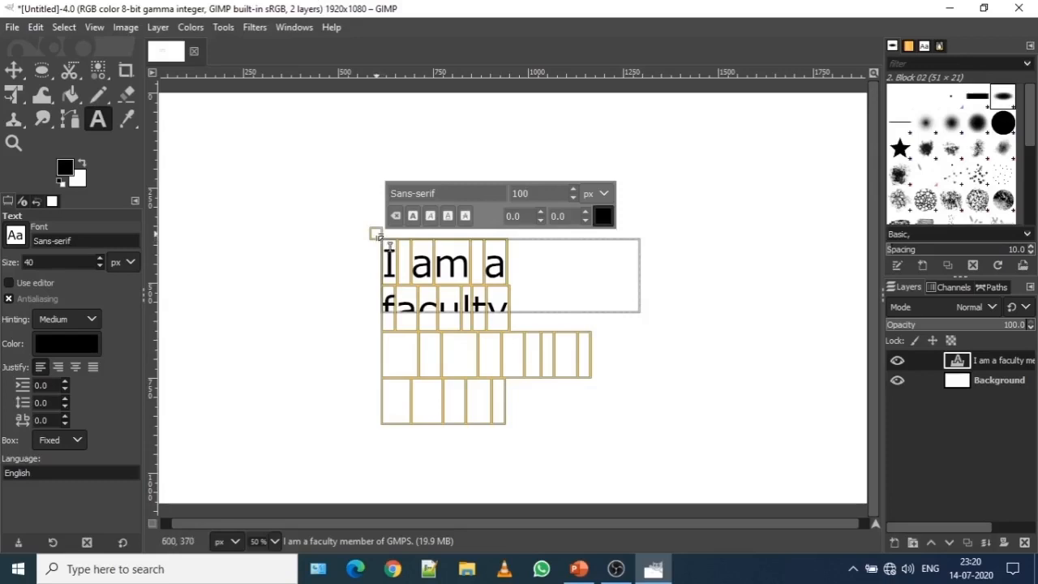
Step: Widen the text box across most of the canvas so the sentence fits on one line, and reduce its height to match
drag(382, 235, 203, 200)
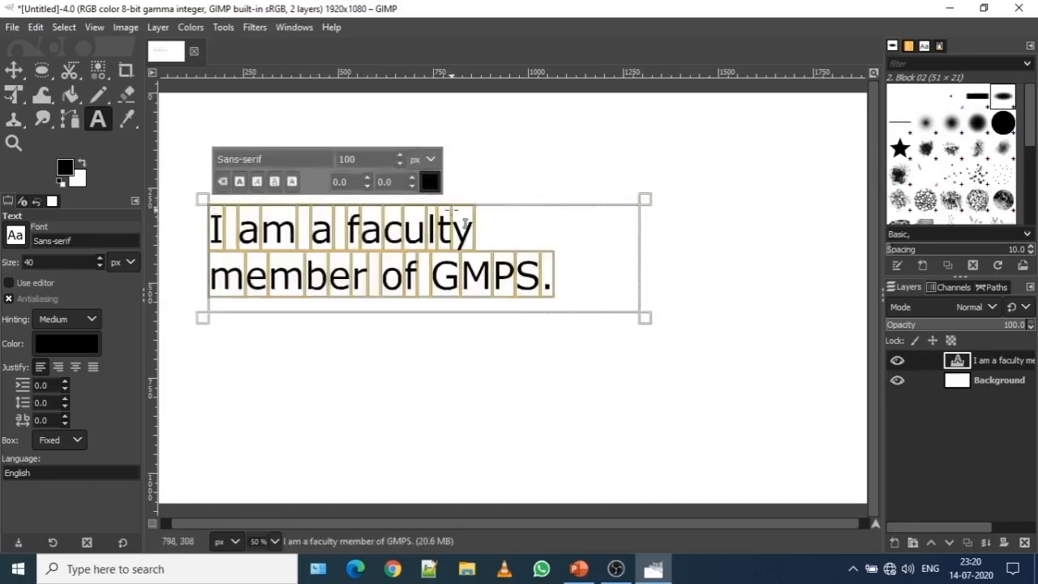
mouse_move(459, 209)
mouse_down()
mouse_move(473, 214)
mouse_move(454, 214)
mouse_up()
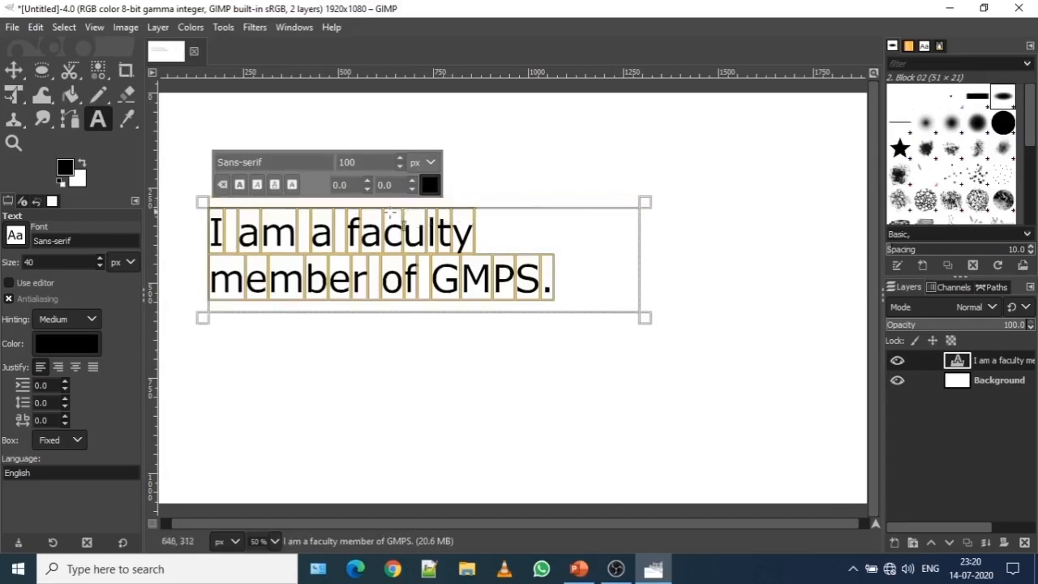
drag(202, 203, 263, 205)
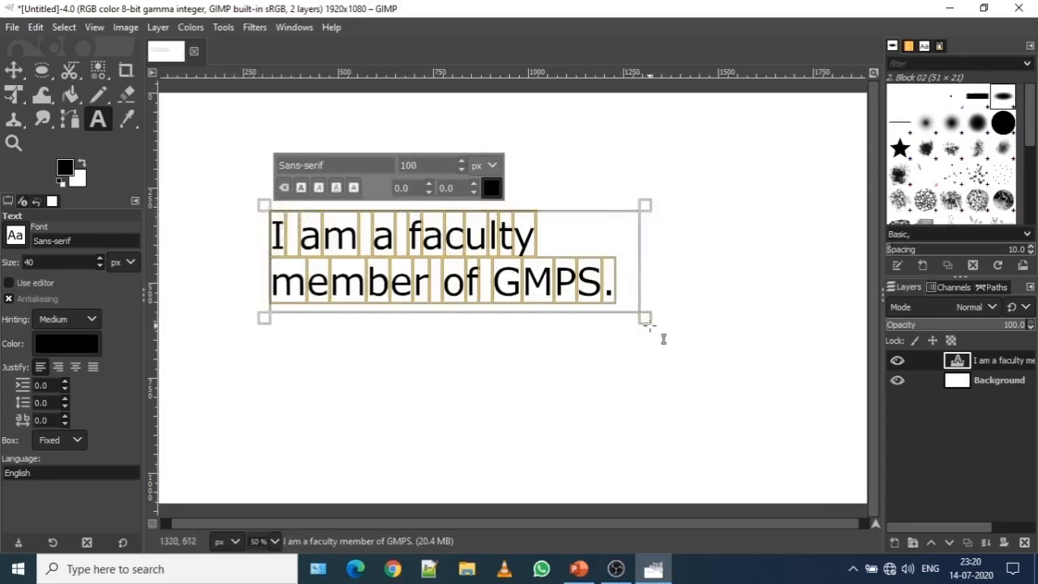
drag(662, 330, 737, 325)
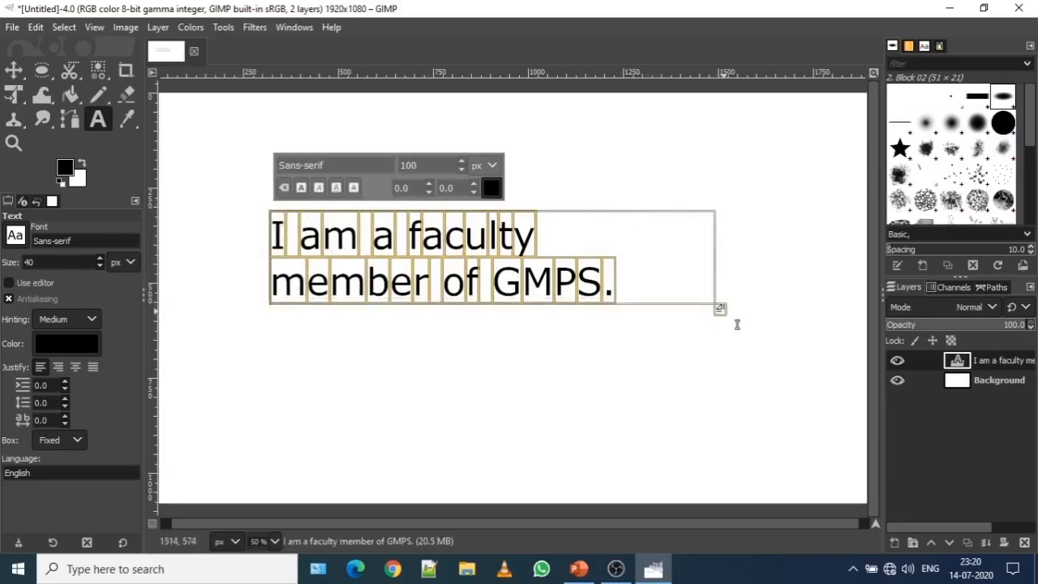
drag(270, 275, 200, 258)
drag(734, 324, 857, 327)
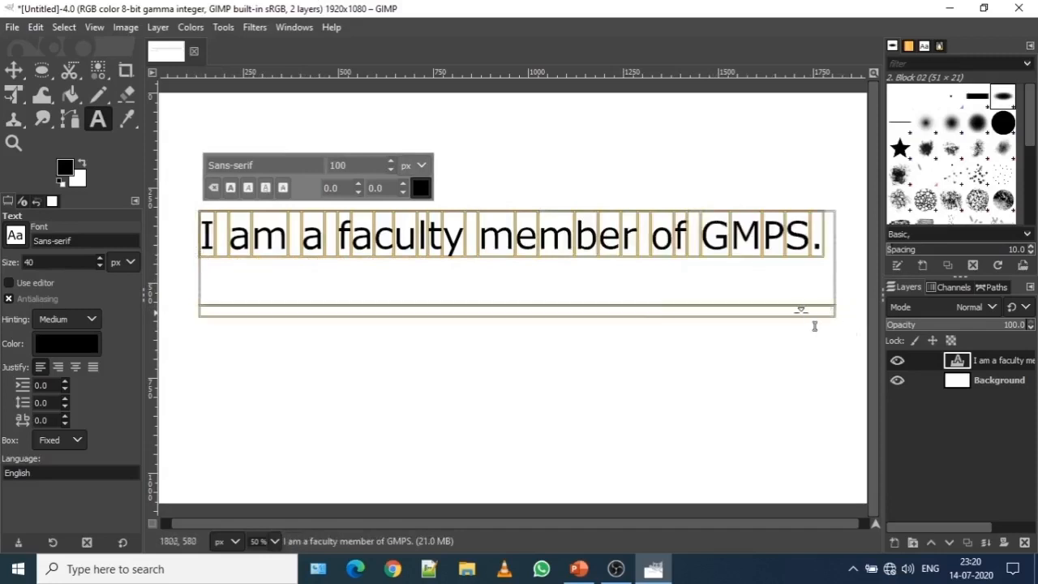
drag(613, 311, 614, 292)
click(619, 325)
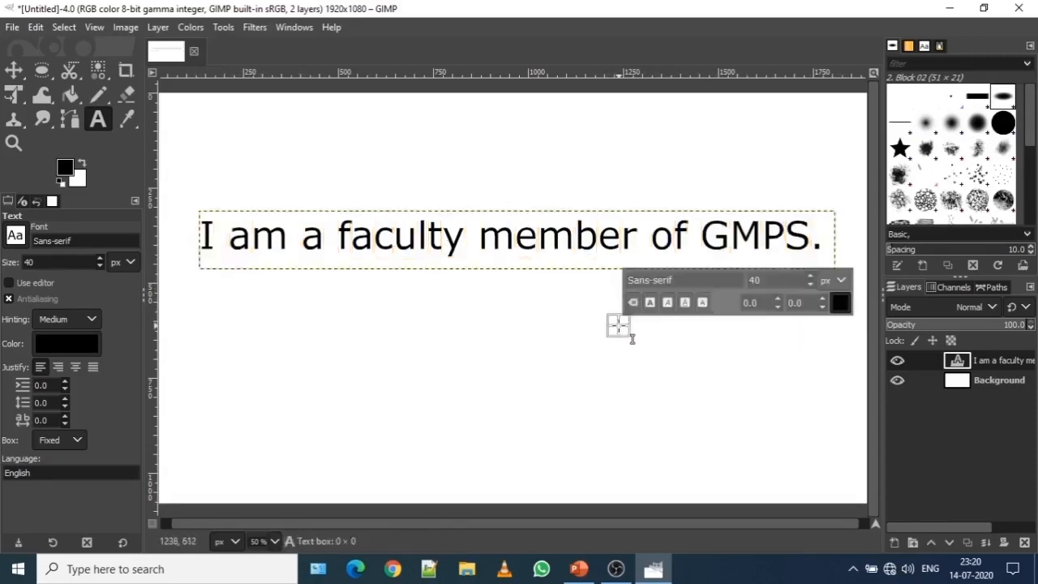
Step: Select the whole sentence and change its text color to blue, HTML notation 0e14c4
click(730, 238)
triple_click(690, 241)
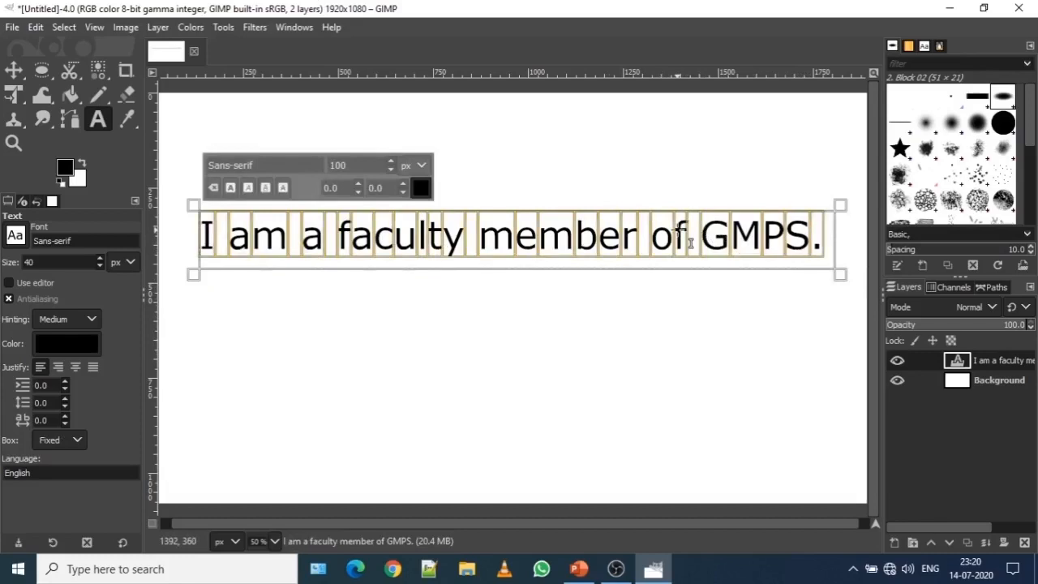
double_click(657, 243)
triple_click(658, 244)
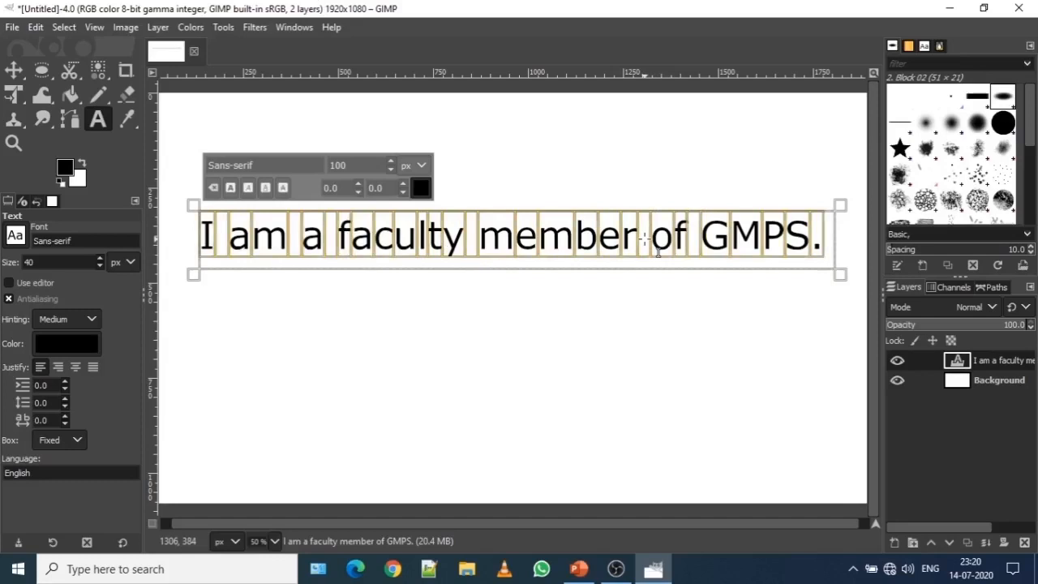
click(420, 190)
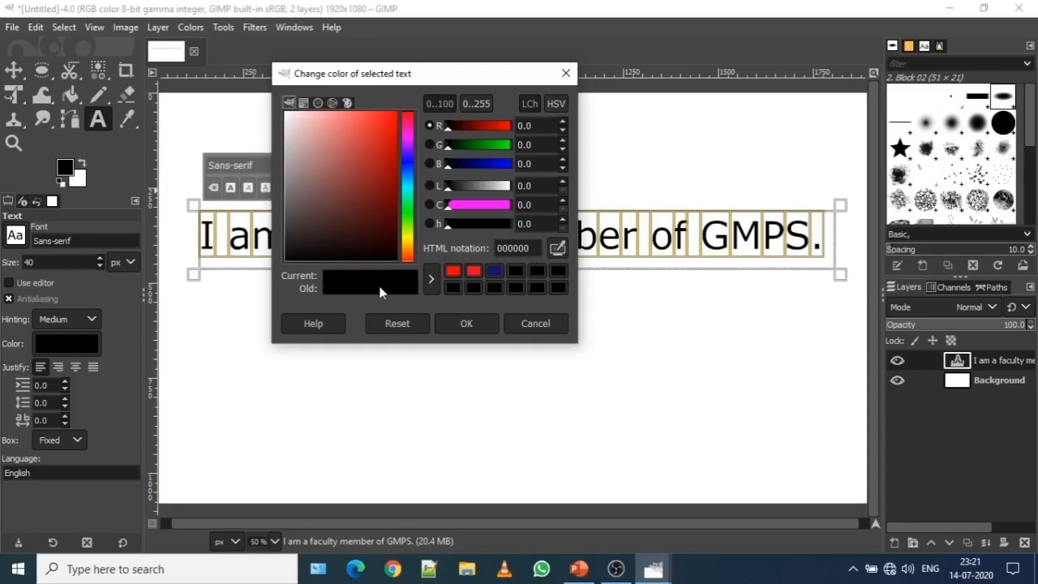
click(408, 163)
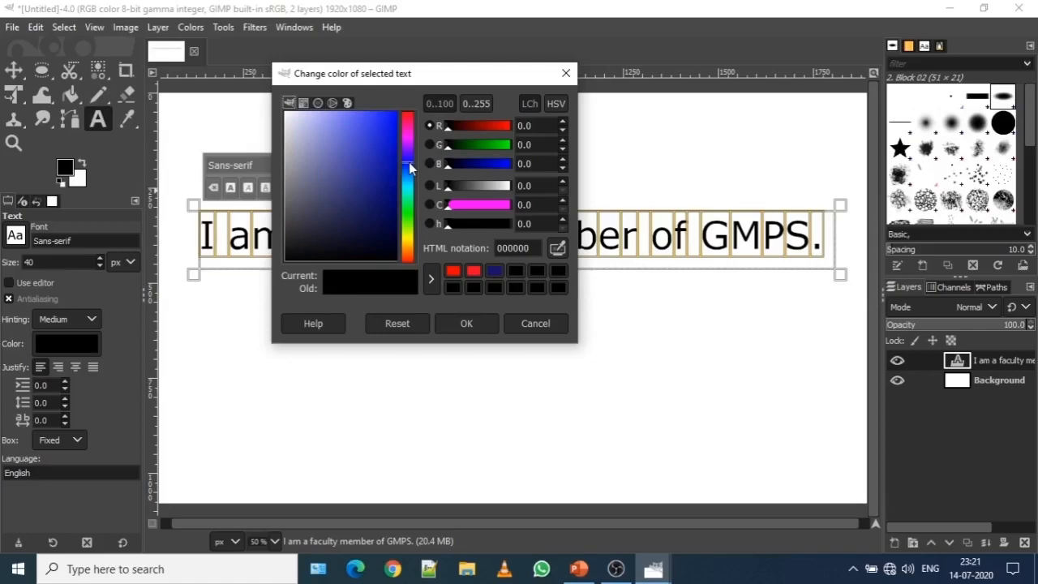
click(388, 121)
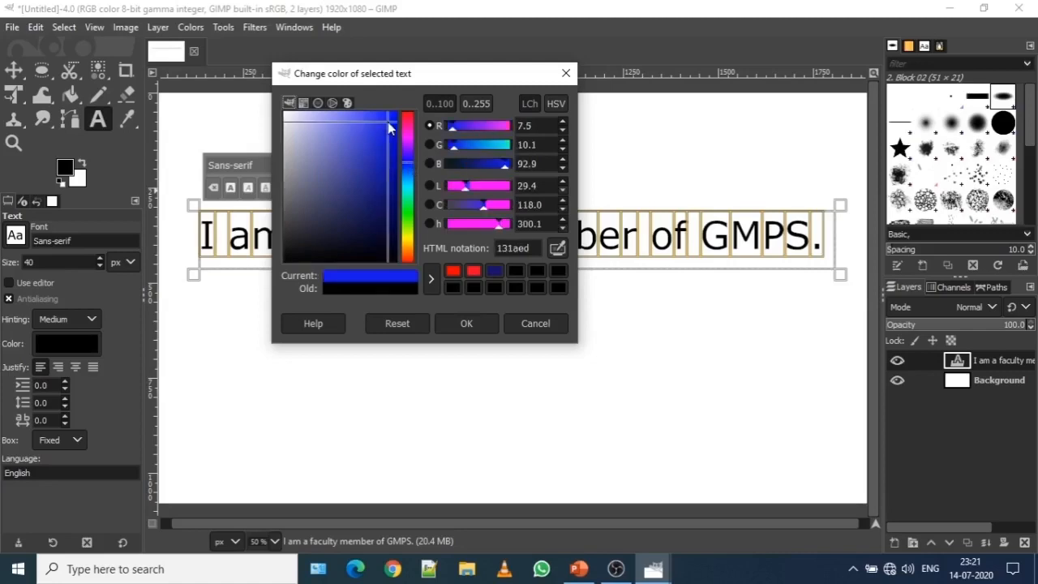
mouse_move(387, 122)
mouse_down()
mouse_move(377, 141)
mouse_move(386, 135)
mouse_up()
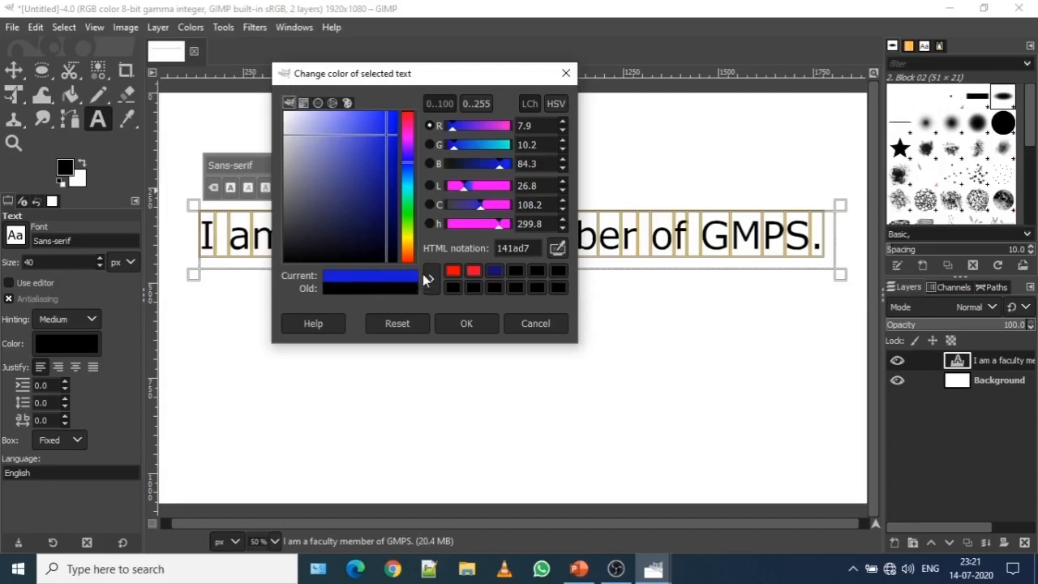
drag(377, 180, 385, 122)
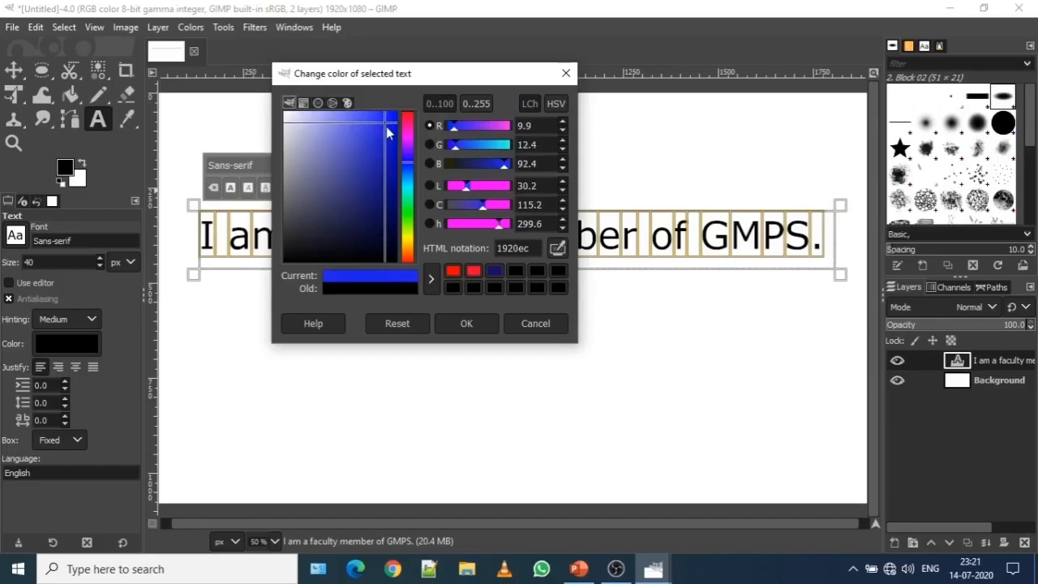
mouse_move(385, 131)
mouse_down()
mouse_move(387, 174)
mouse_move(389, 146)
mouse_up()
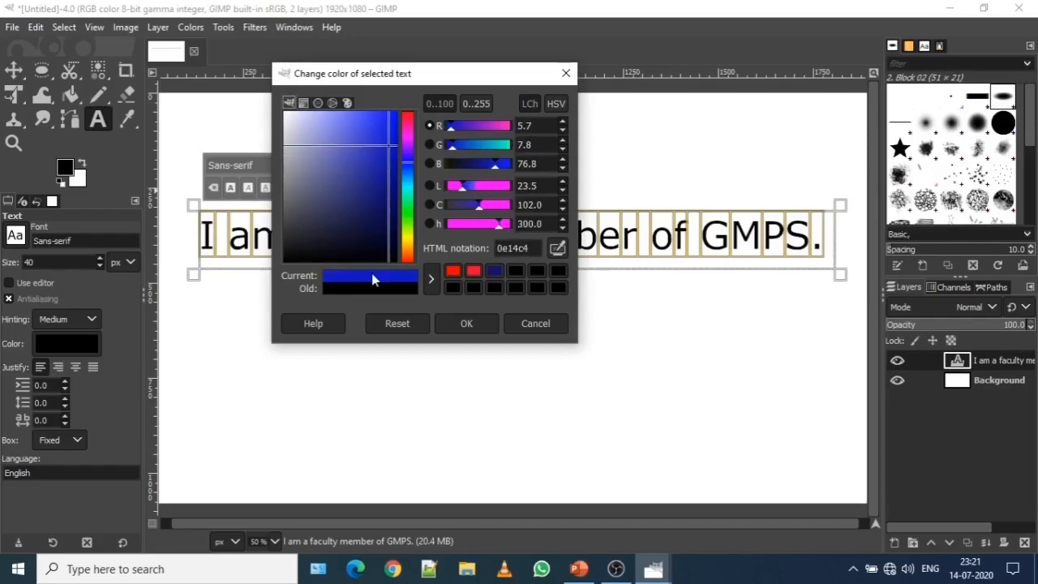
click(467, 324)
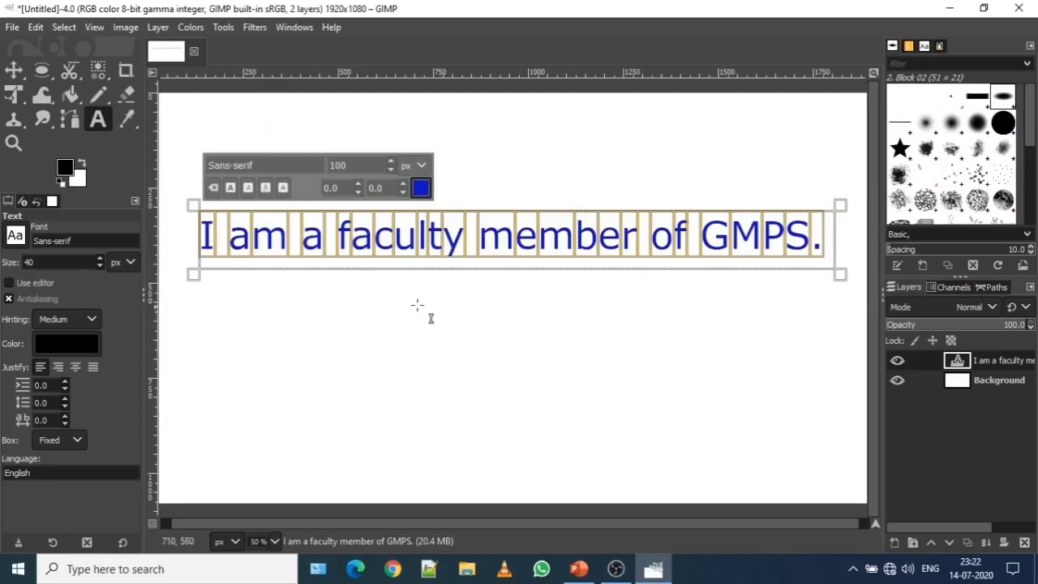
Step: Toggle underline on and off for the selected sentence and make it italic
click(266, 188)
click(266, 189)
click(248, 188)
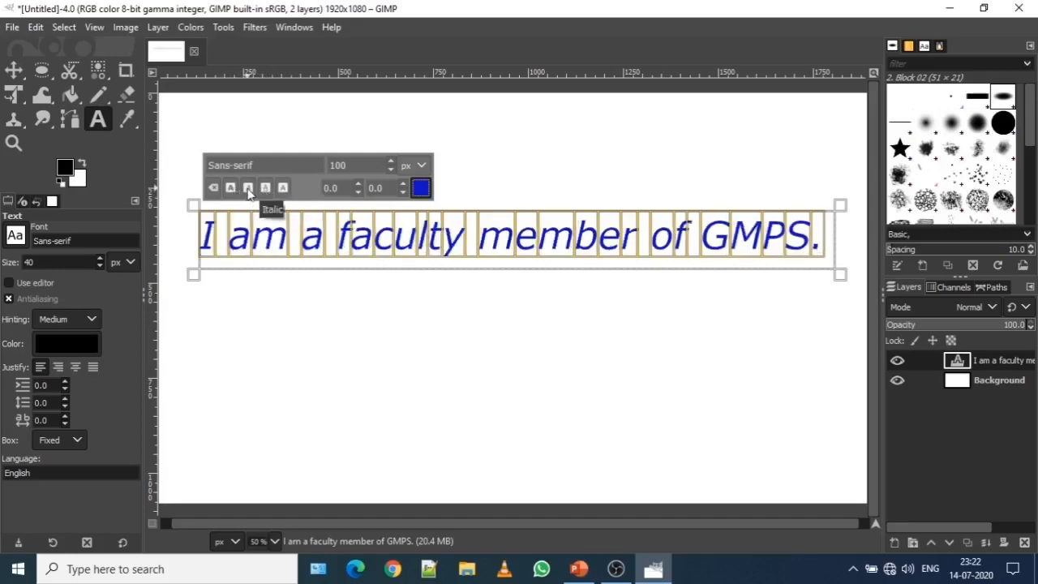
Step: Try bold on the sentence and remove it again, and toggle its italic style off and back on
click(230, 188)
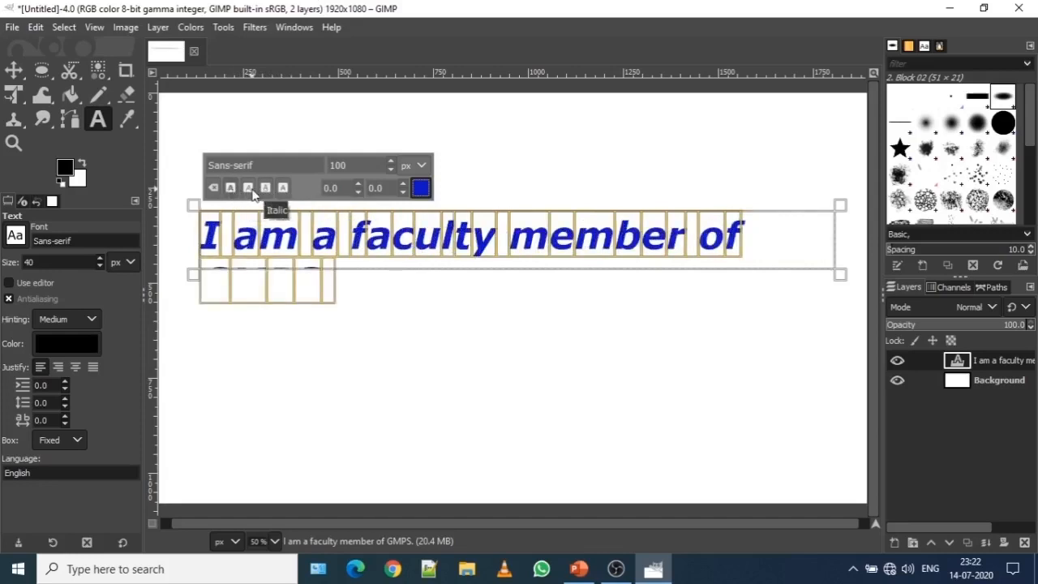
click(231, 188)
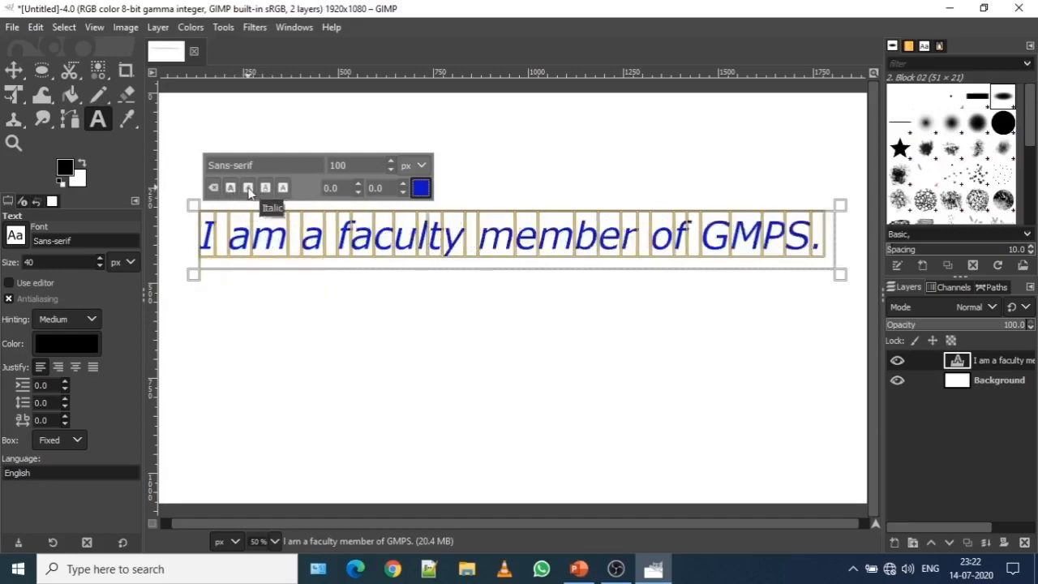
click(248, 188)
click(249, 188)
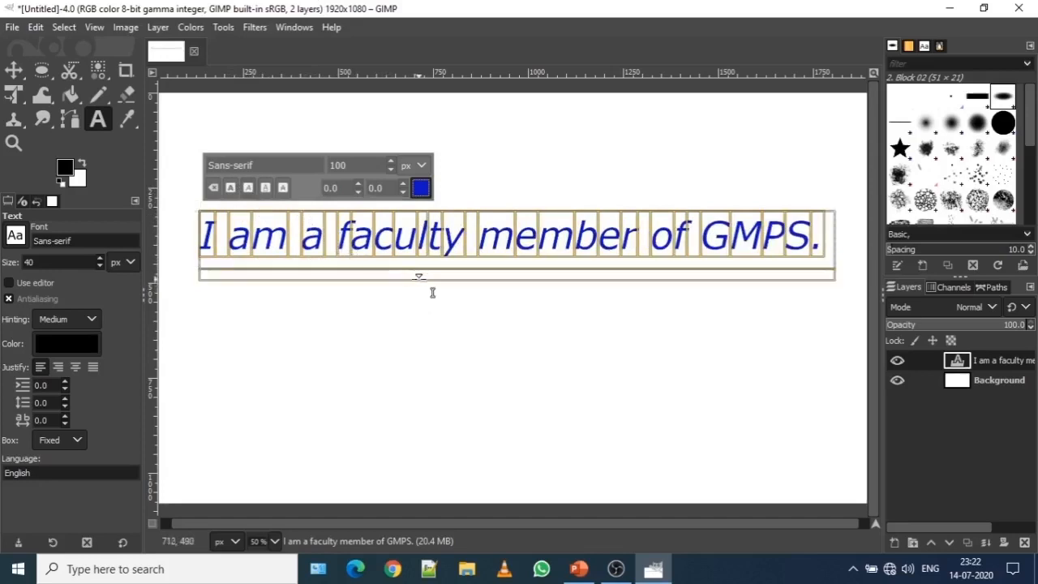
Step: Try right and centered justification on the sentence, and set its justification to filled
click(60, 370)
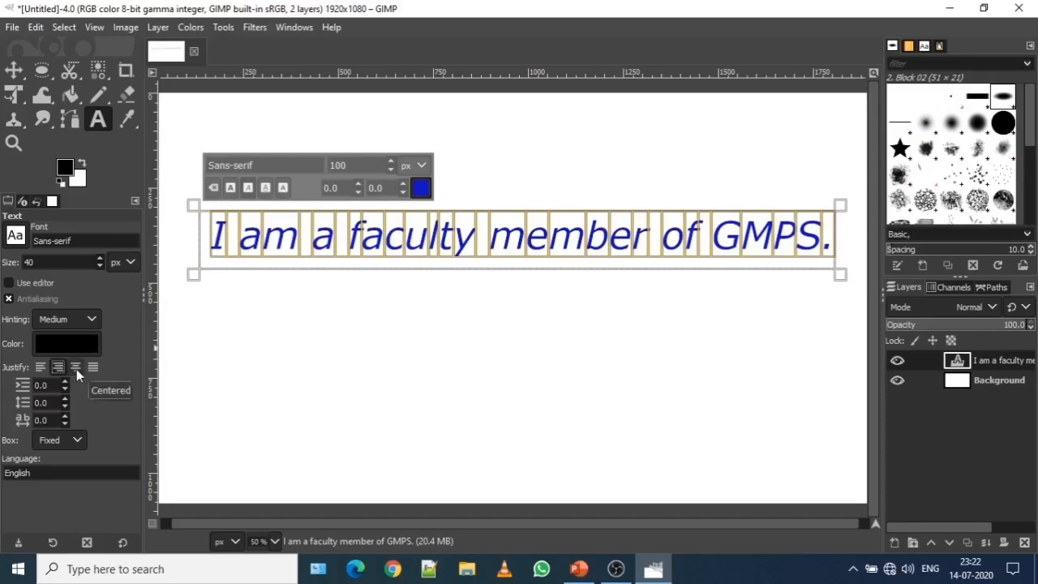
click(76, 369)
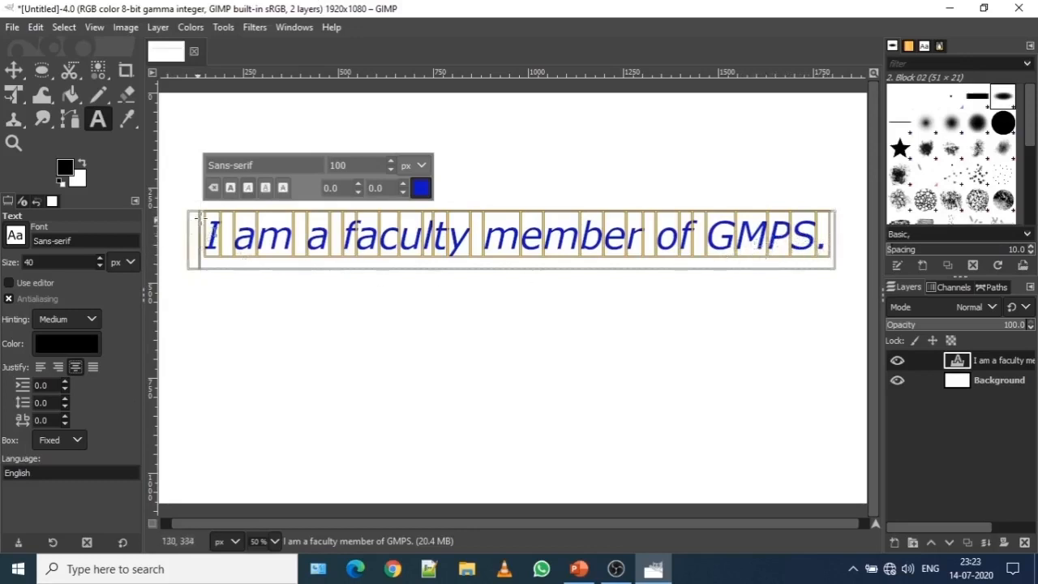
click(92, 366)
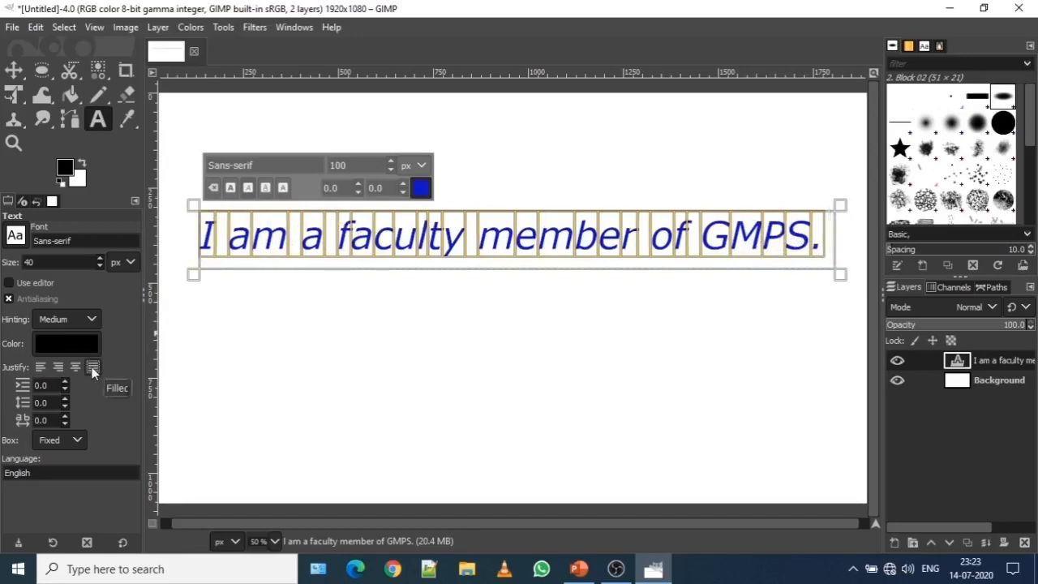